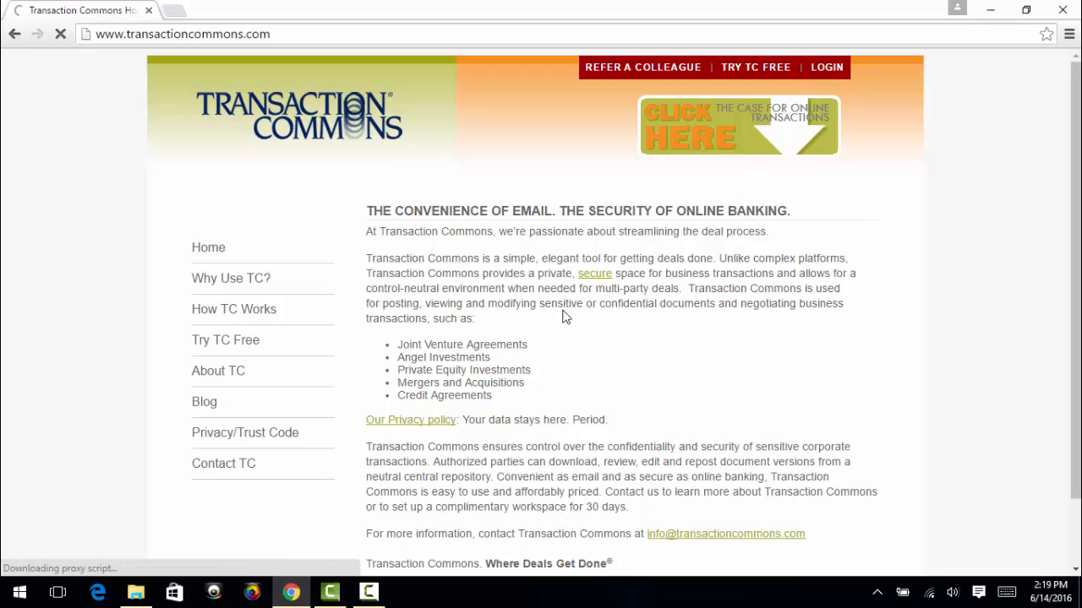
Log in and open the transaction detail of Acquisition Demo June 2016 to review its transaction, reference document and user activity
{"action": "left_click", "coordinate": [439, 397]}
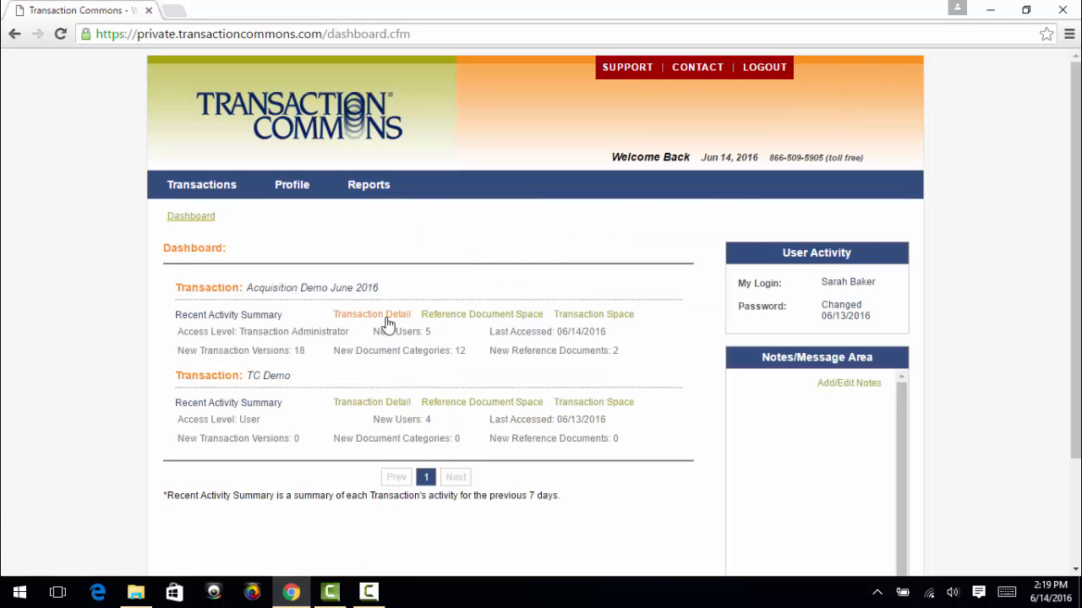
{"action": "left_click", "coordinate": [326, 290]}
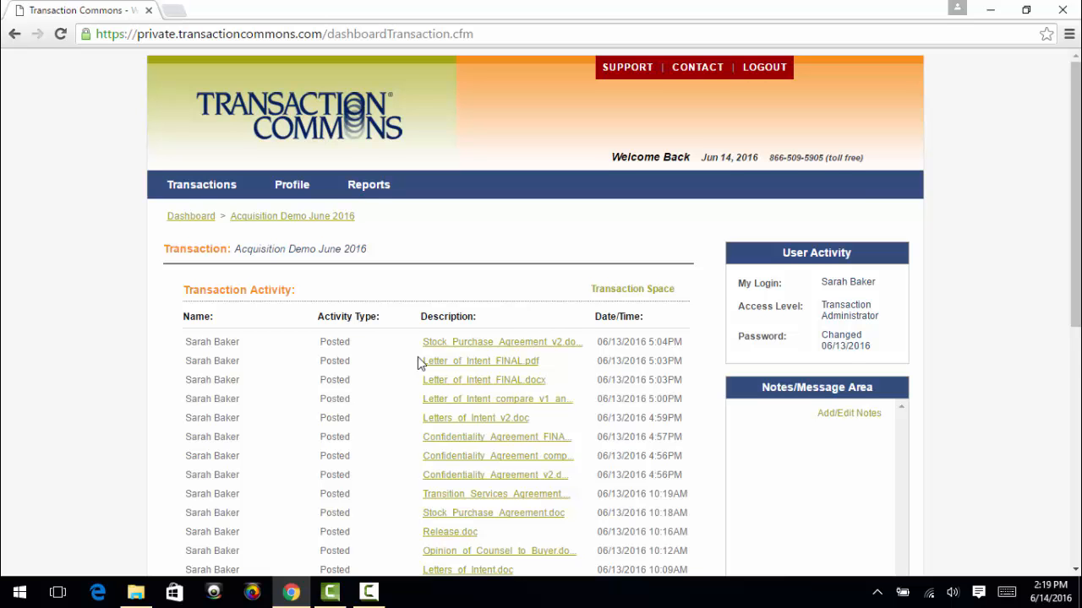
{"action": "scroll", "coordinate": [418, 359], "scroll_direction": "down", "scroll_amount": 2}
{"action": "scroll", "coordinate": [417, 358], "scroll_direction": "down", "scroll_amount": 3}
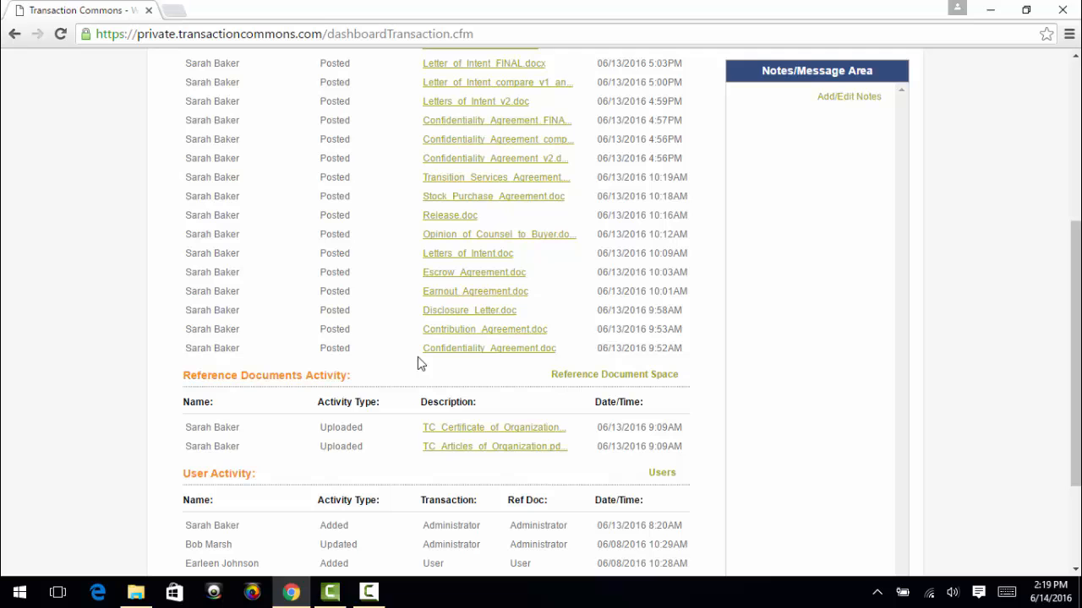
{"action": "scroll", "coordinate": [417, 363], "scroll_direction": "up", "scroll_amount": 2}
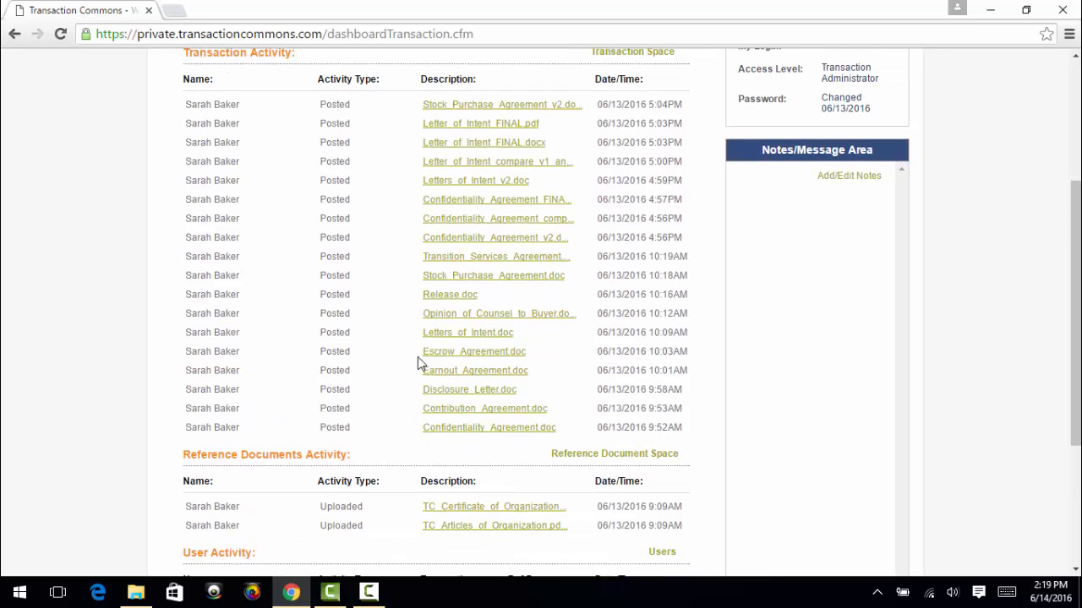
{"action": "scroll", "coordinate": [417, 364], "scroll_direction": "down", "scroll_amount": 3}
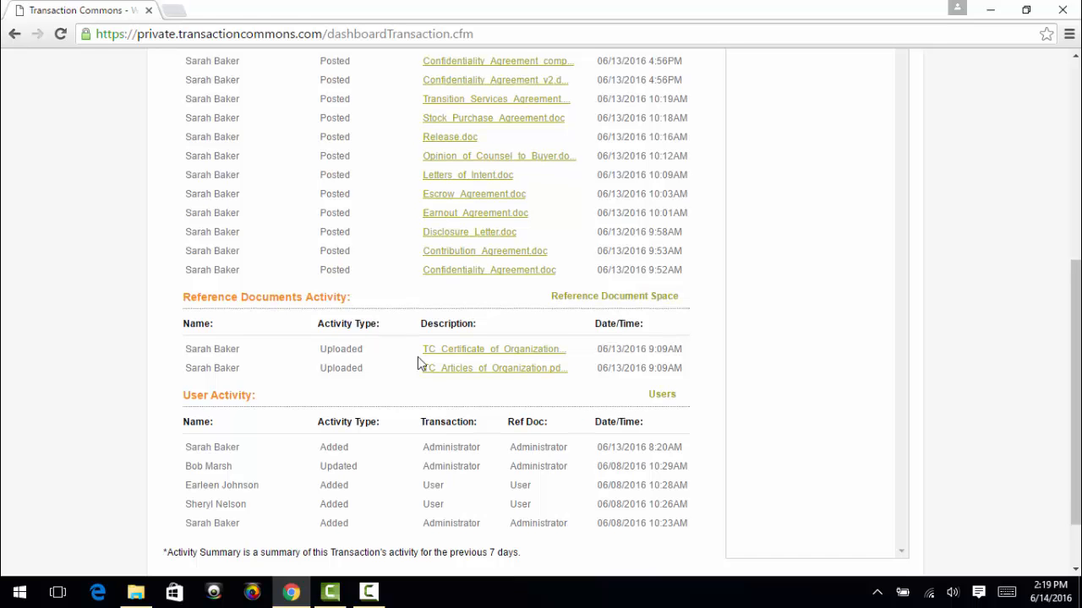
{"action": "scroll", "coordinate": [418, 357], "scroll_direction": "up", "scroll_amount": 5}
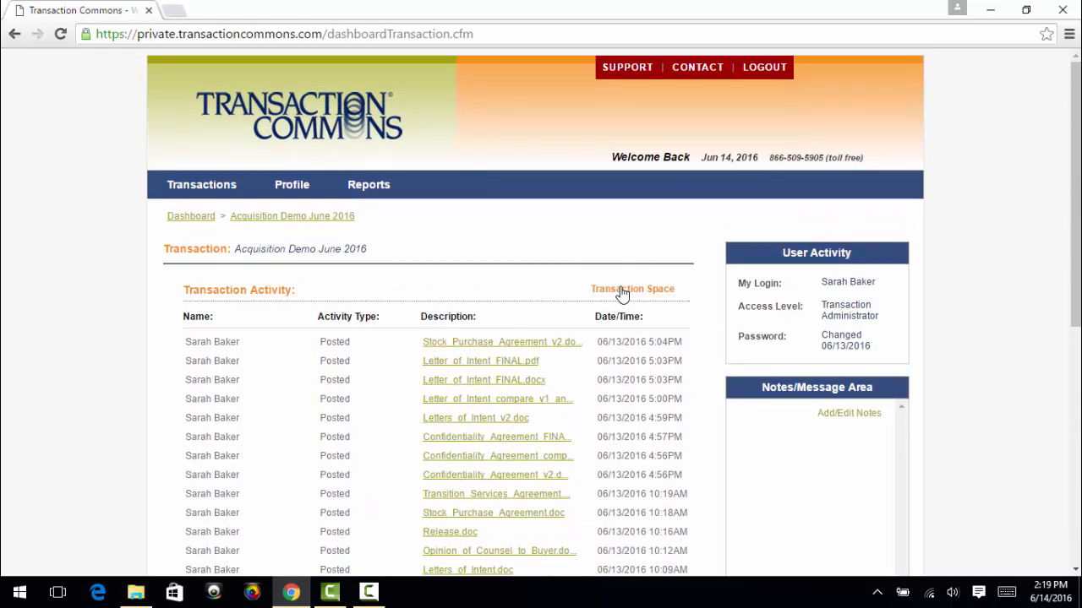
Open the 02. Letter of Intent category in the transaction space and view Letter_of_Intent_FINAL.docx in Word, then return to Chrome
{"action": "left_click", "coordinate": [621, 292]}
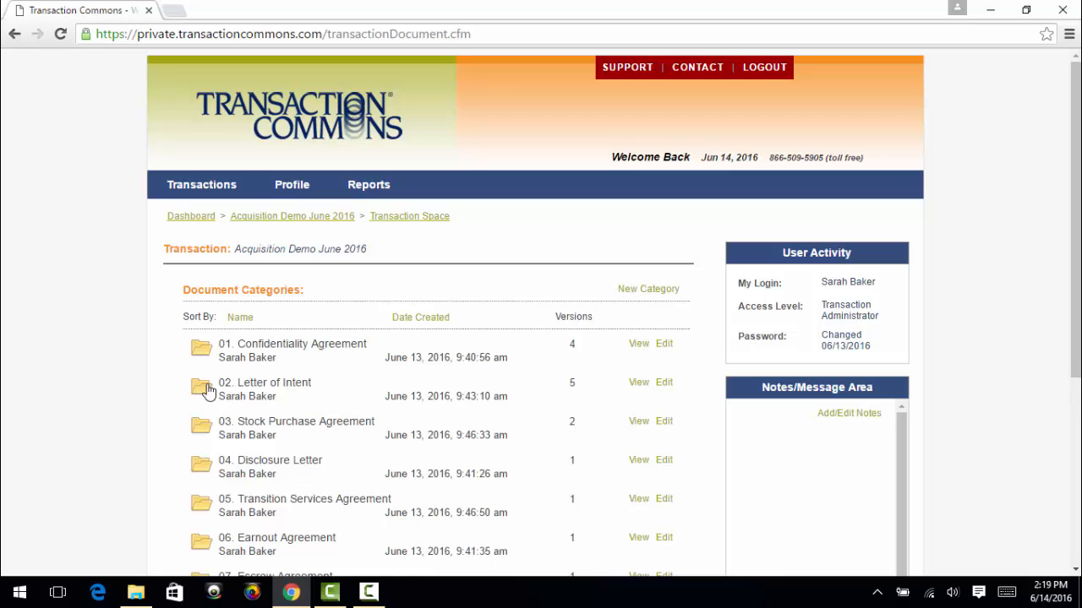
{"action": "left_click", "coordinate": [203, 389]}
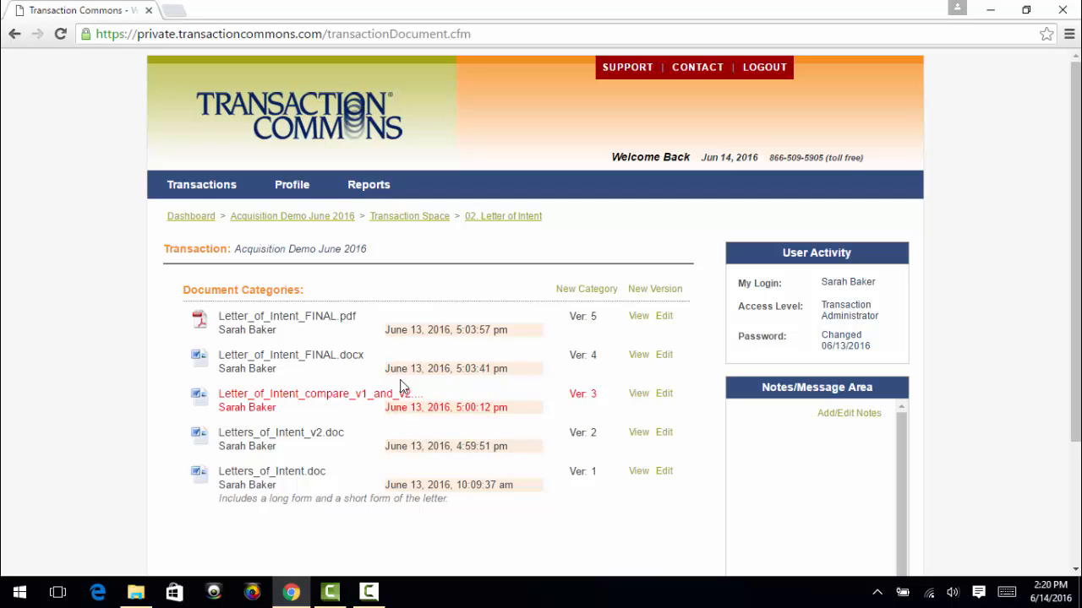
{"action": "left_click", "coordinate": [203, 369]}
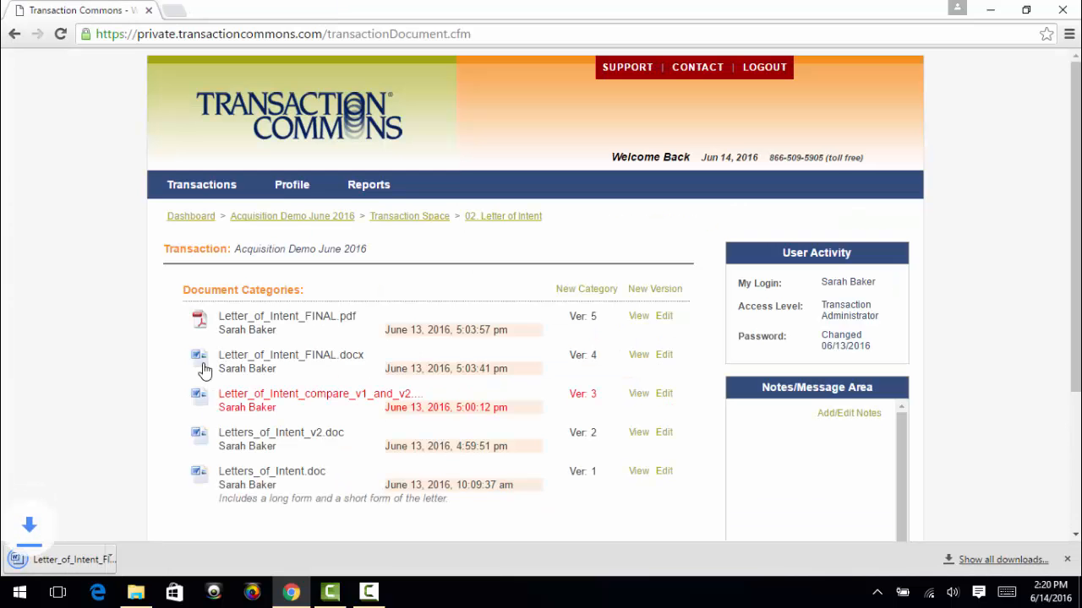
{"action": "left_click", "coordinate": [116, 559]}
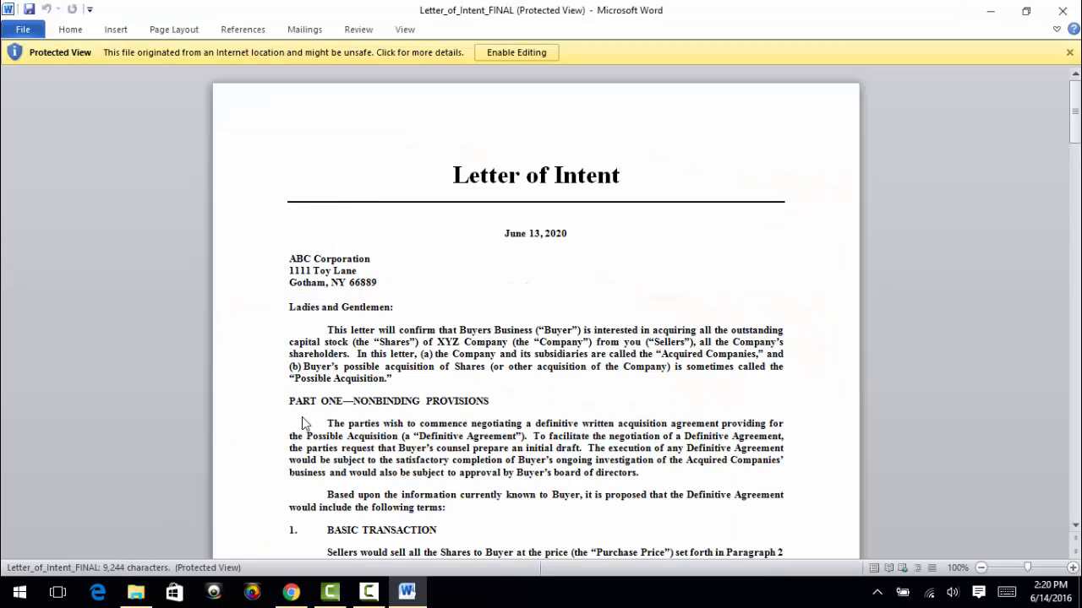
{"action": "left_click", "coordinate": [293, 593]}
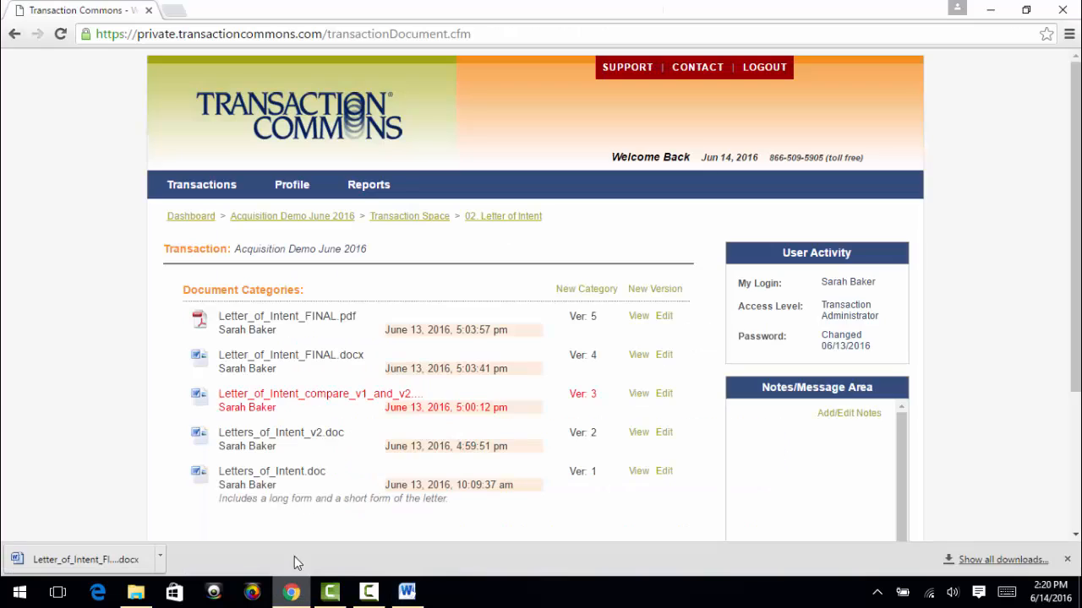
Return to the transaction space and start a new version in the 12. Opinion of Counsel to Seller category
{"action": "left_click", "coordinate": [409, 218]}
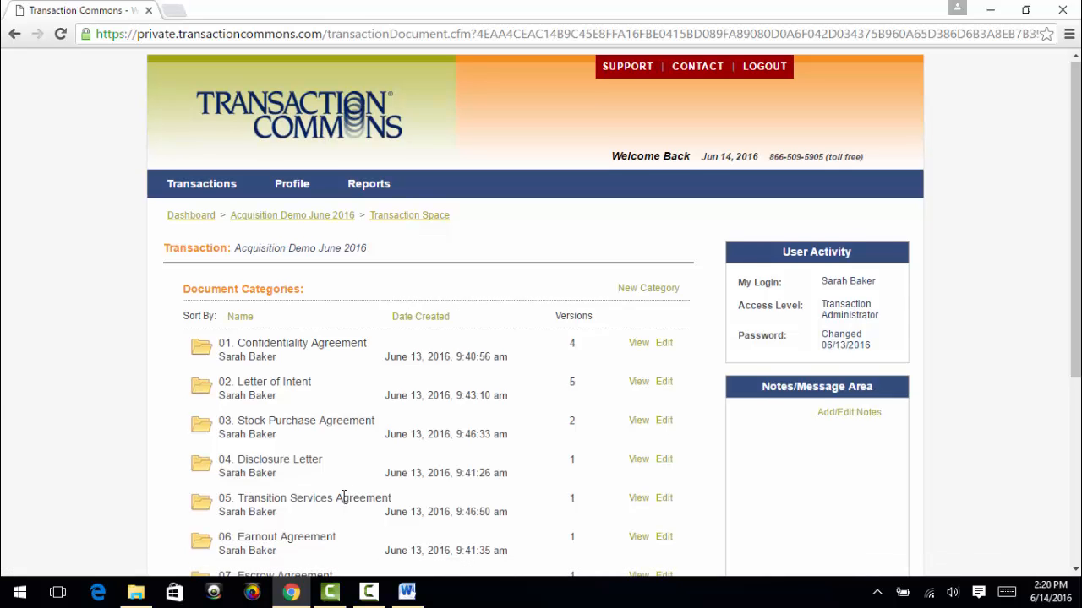
{"action": "scroll", "coordinate": [343, 498], "scroll_direction": "down", "scroll_amount": 2}
{"action": "scroll", "coordinate": [343, 494], "scroll_direction": "down", "scroll_amount": 2}
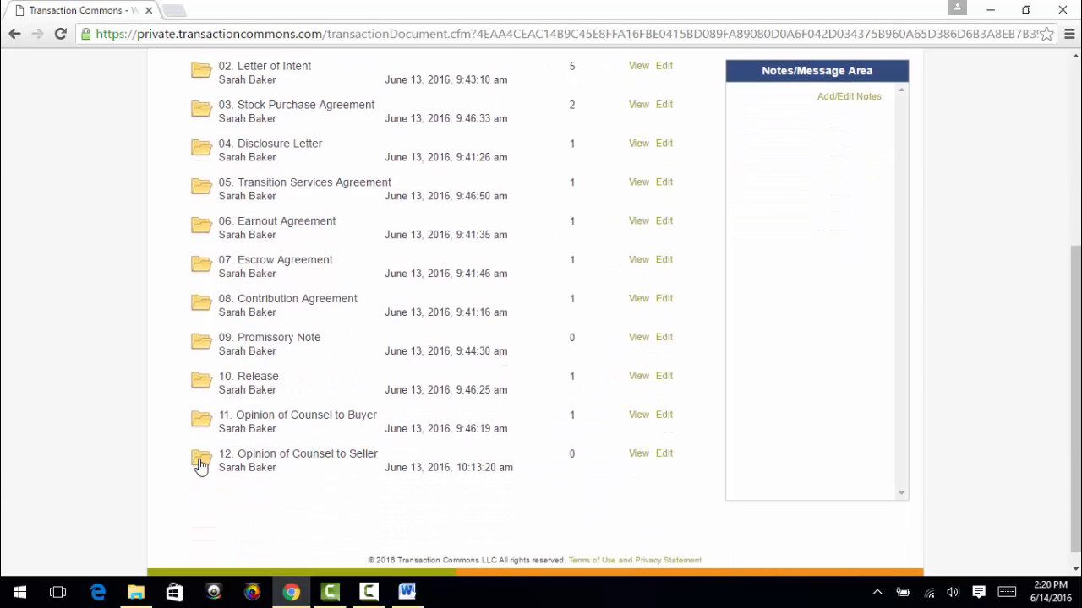
{"action": "left_click", "coordinate": [202, 463]}
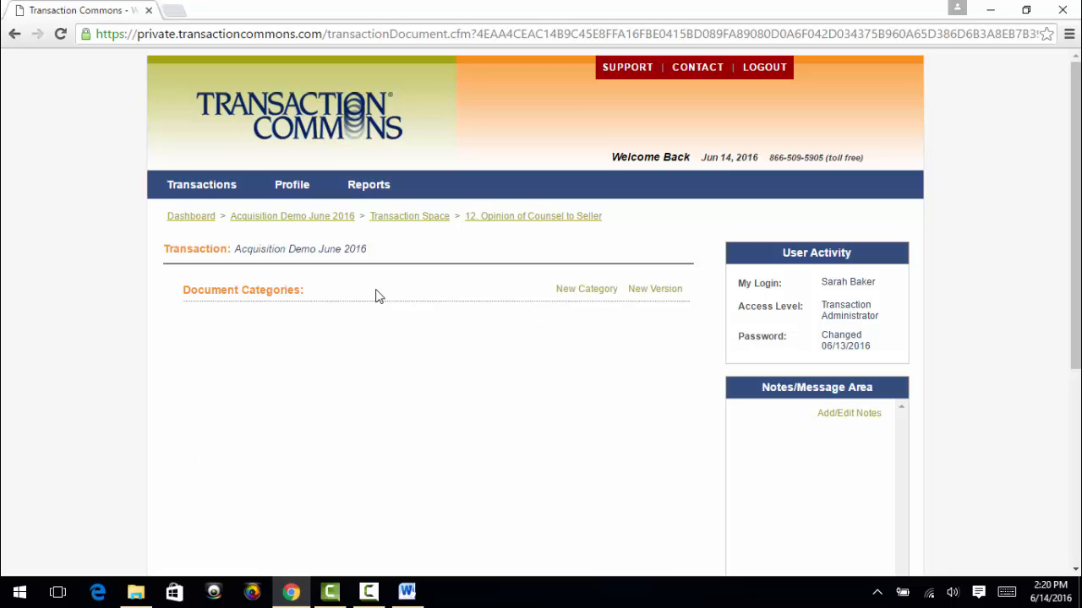
{"action": "left_click", "coordinate": [647, 293]}
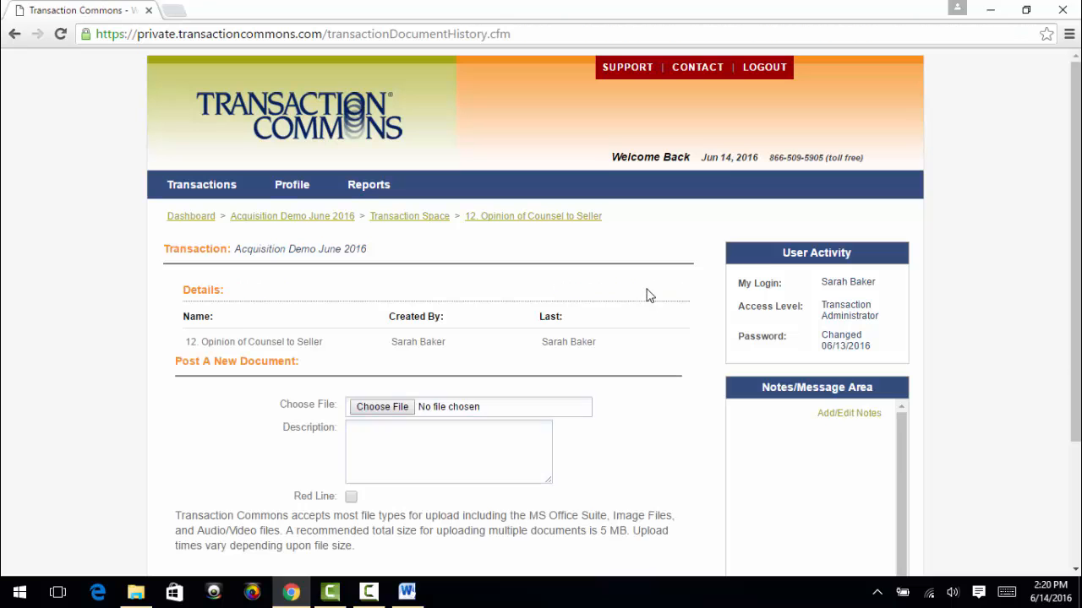
Choose Opinion of Counsel to Sellers.doc as the document to post and continue without a description or red line
{"action": "left_click", "coordinate": [372, 409]}
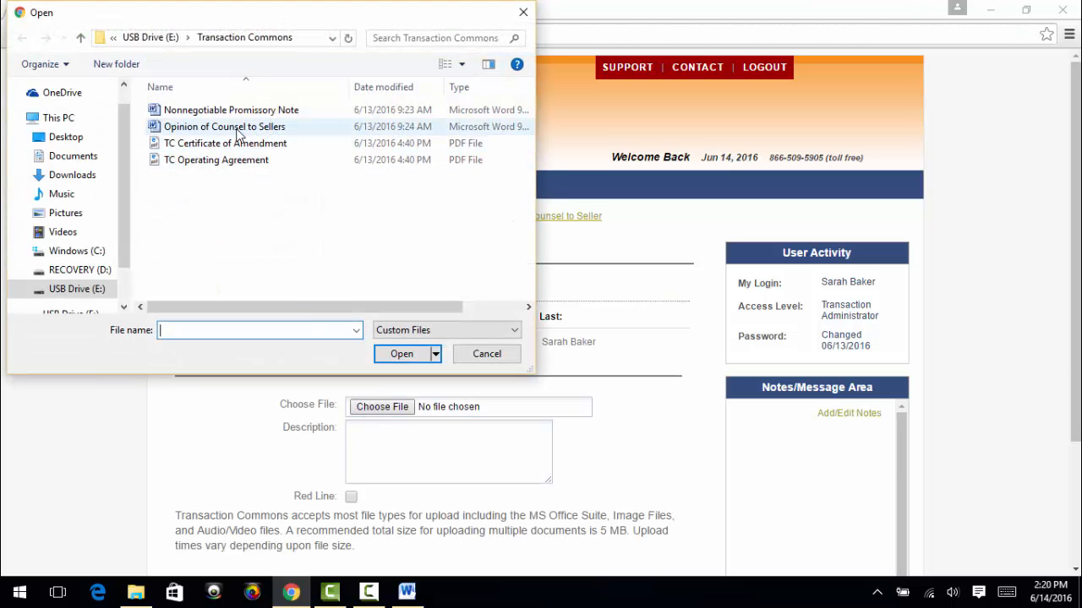
{"action": "left_click", "coordinate": [238, 129]}
{"action": "left_click", "coordinate": [400, 354]}
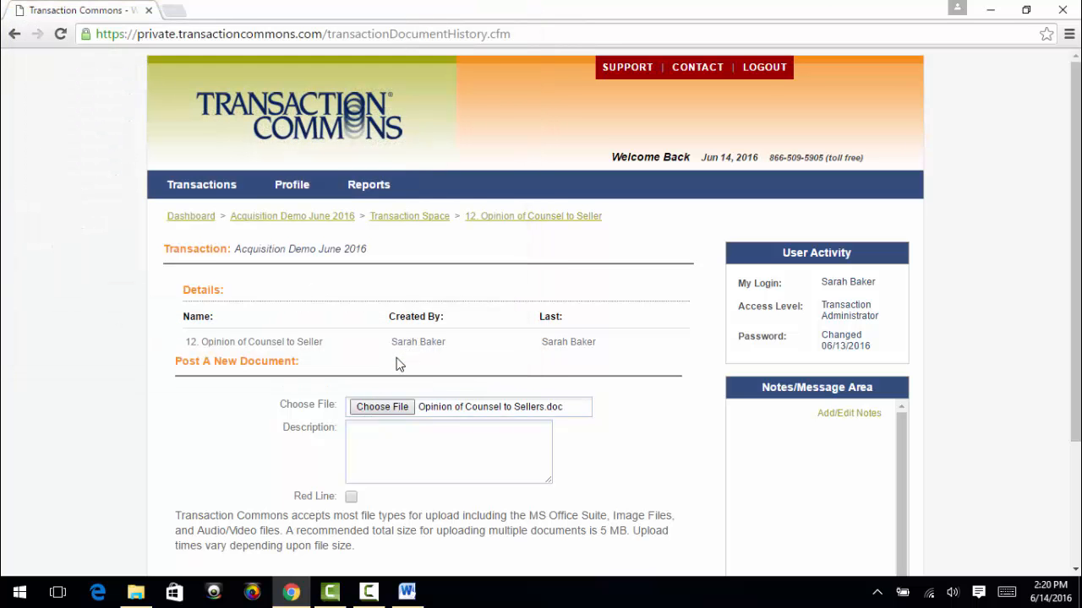
{"action": "scroll", "coordinate": [302, 512], "scroll_direction": "down", "scroll_amount": 2}
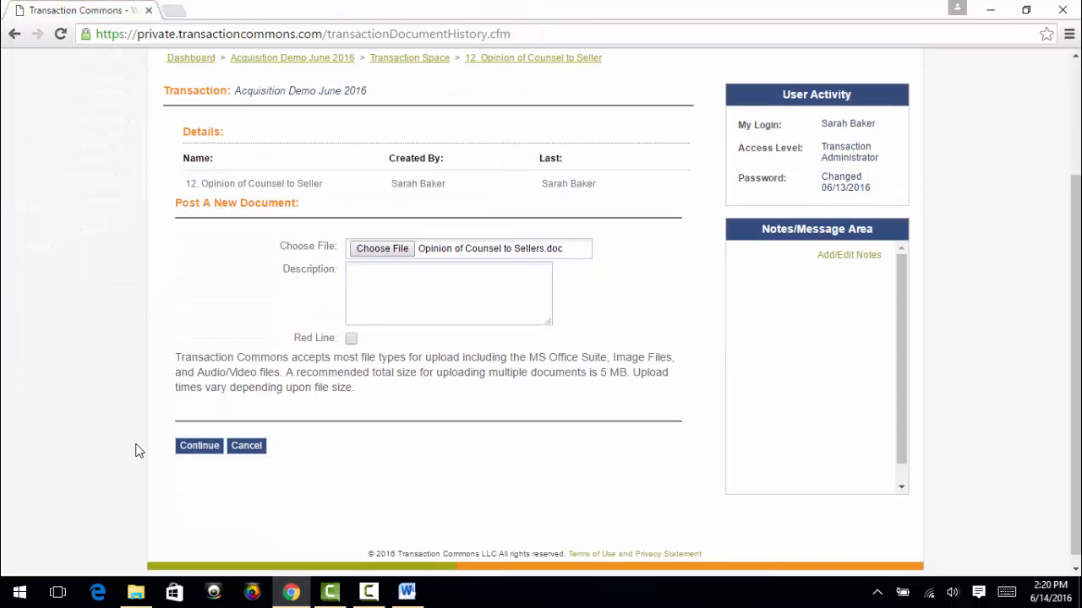
{"action": "left_click", "coordinate": [199, 447]}
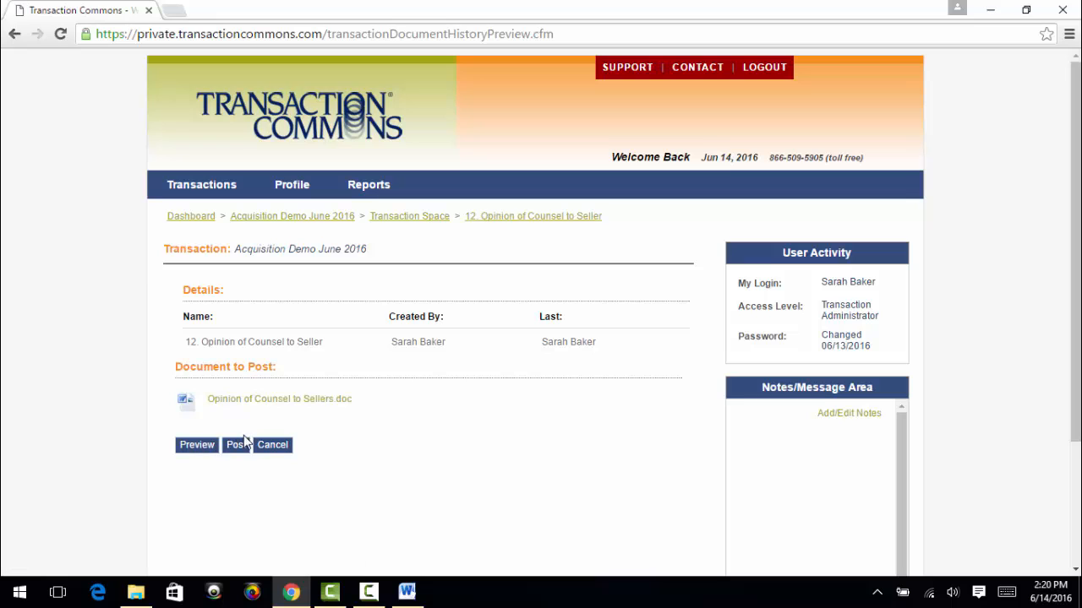
Preview Opinion of Counsel to Sellers.doc in Word, then return to Chrome and post it to the category
{"action": "left_click", "coordinate": [199, 451]}
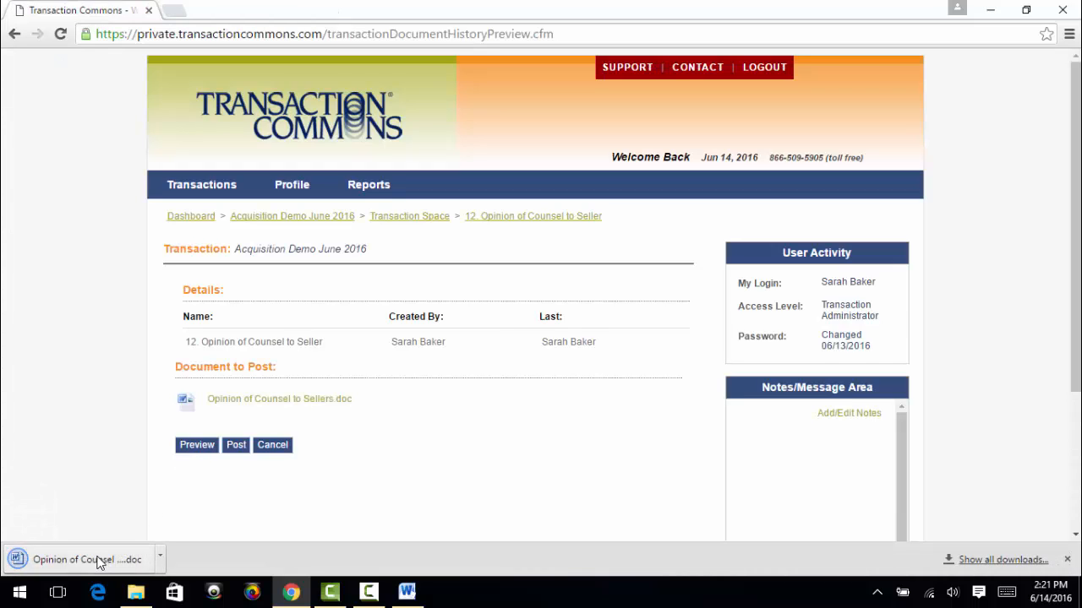
{"action": "left_click", "coordinate": [97, 562]}
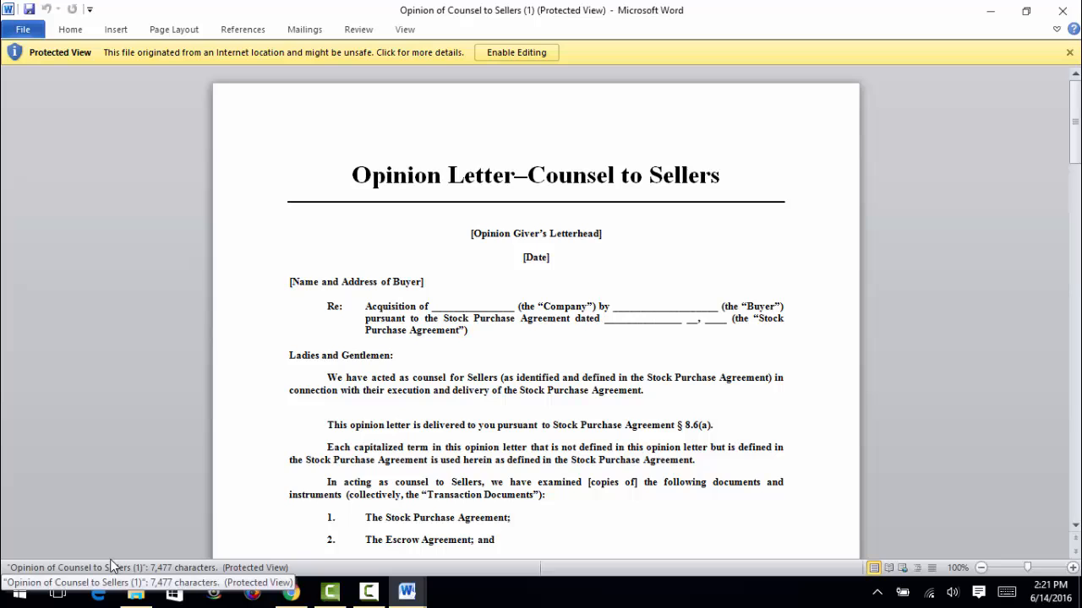
{"action": "left_click", "coordinate": [292, 595]}
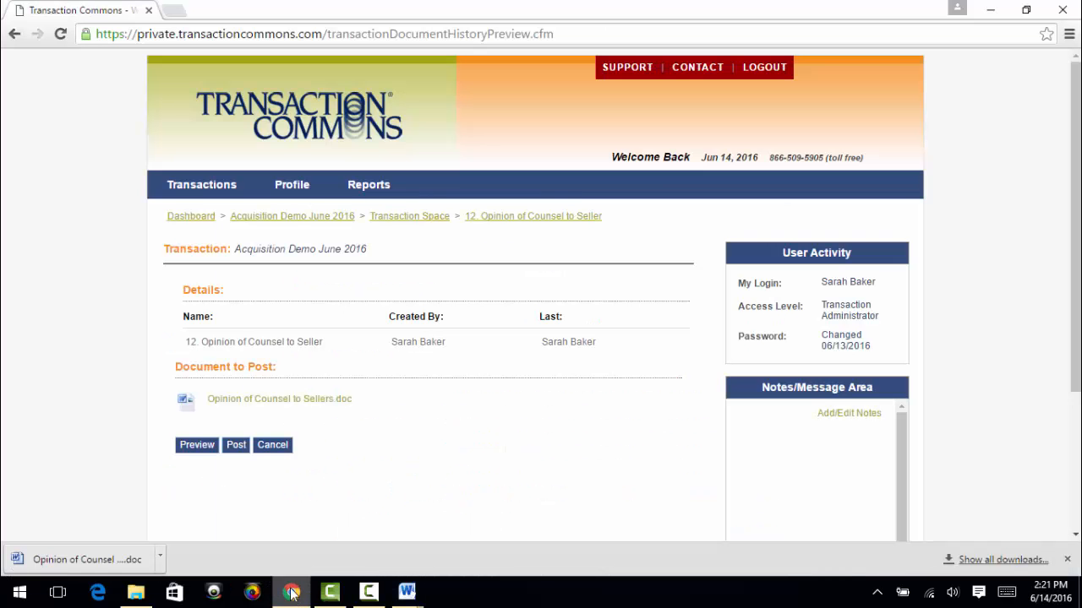
{"action": "left_click", "coordinate": [237, 448]}
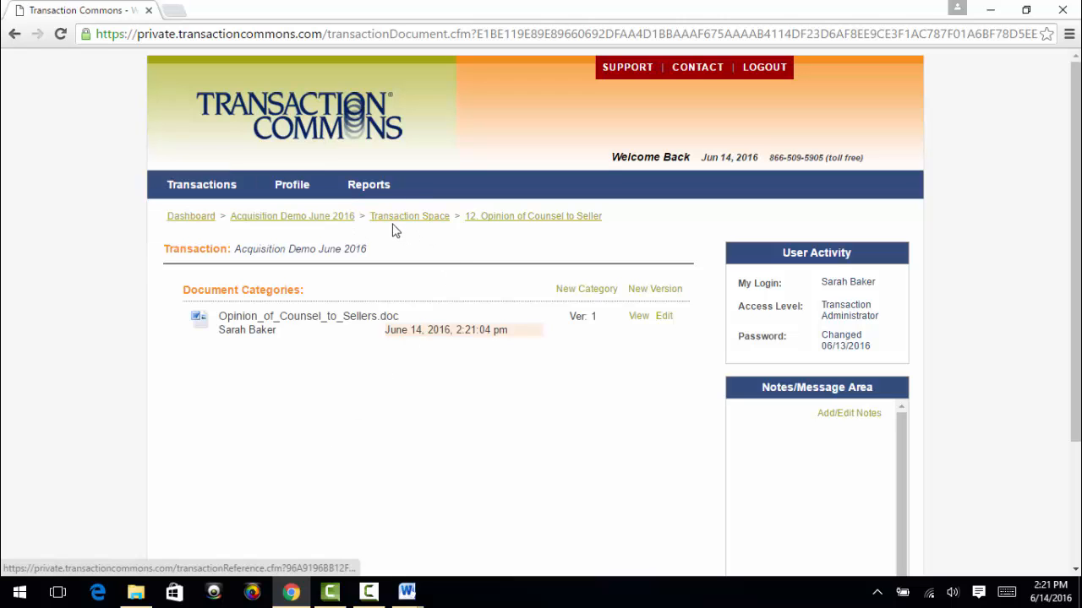
Go back to the Acquisition Demo June 2016 activity overview and open its reference document space
{"action": "left_click", "coordinate": [326, 217]}
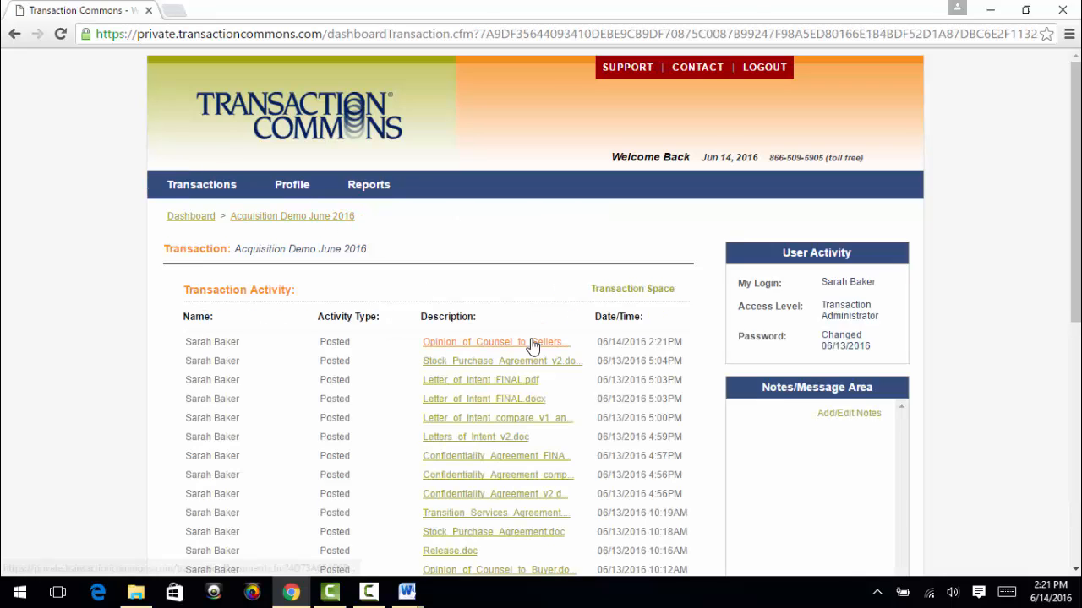
{"action": "scroll", "coordinate": [541, 346], "scroll_direction": "down", "scroll_amount": 4}
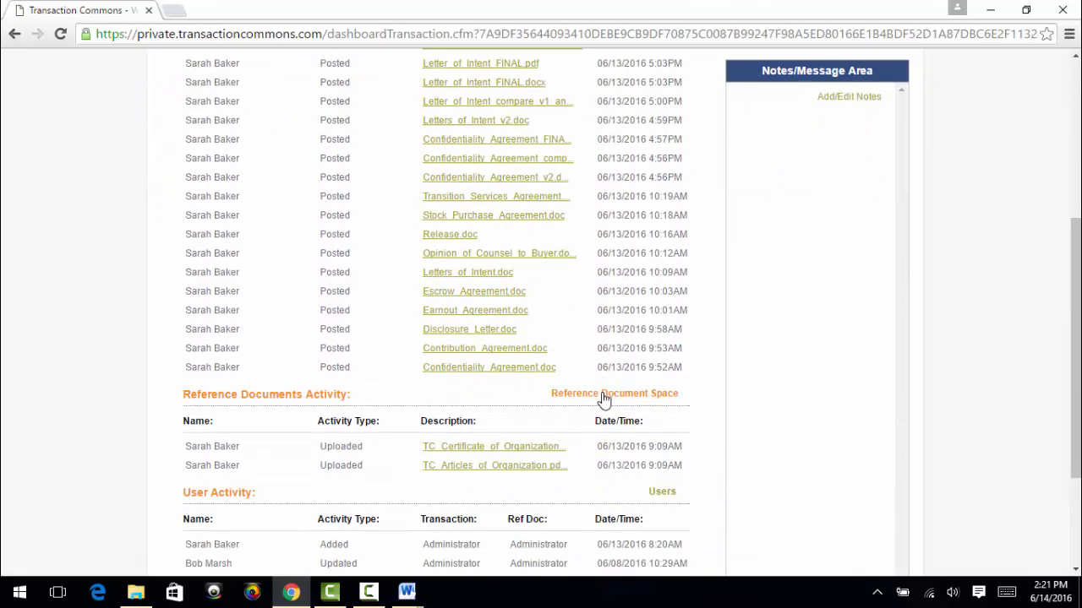
{"action": "left_click", "coordinate": [604, 397]}
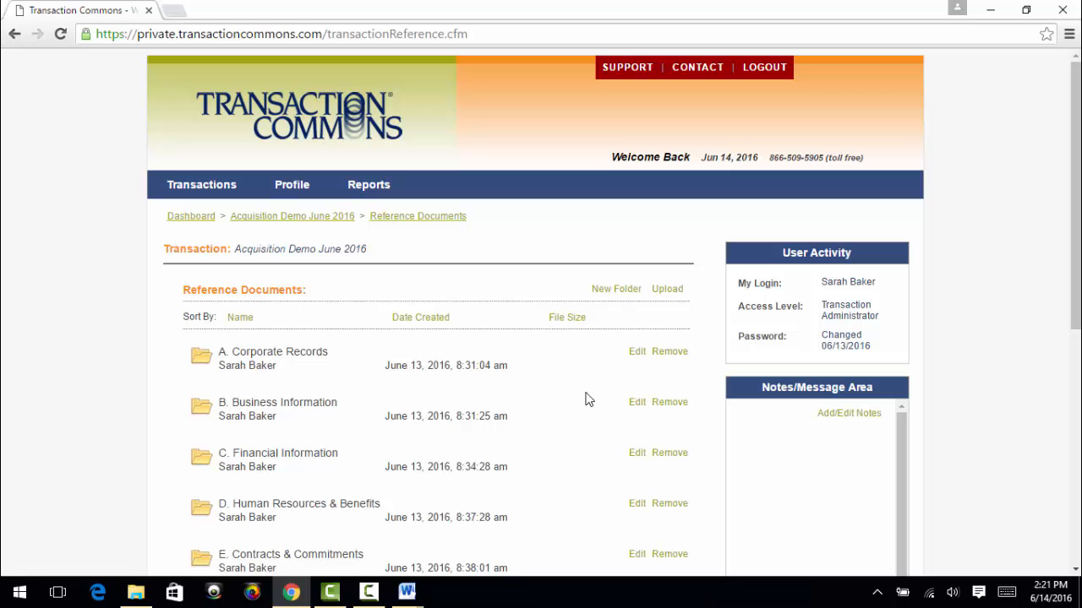
Look through the reference document folders and open 1. Organizational Documents inside A. Corporate Records
{"action": "scroll", "coordinate": [476, 394], "scroll_direction": "down", "scroll_amount": 3}
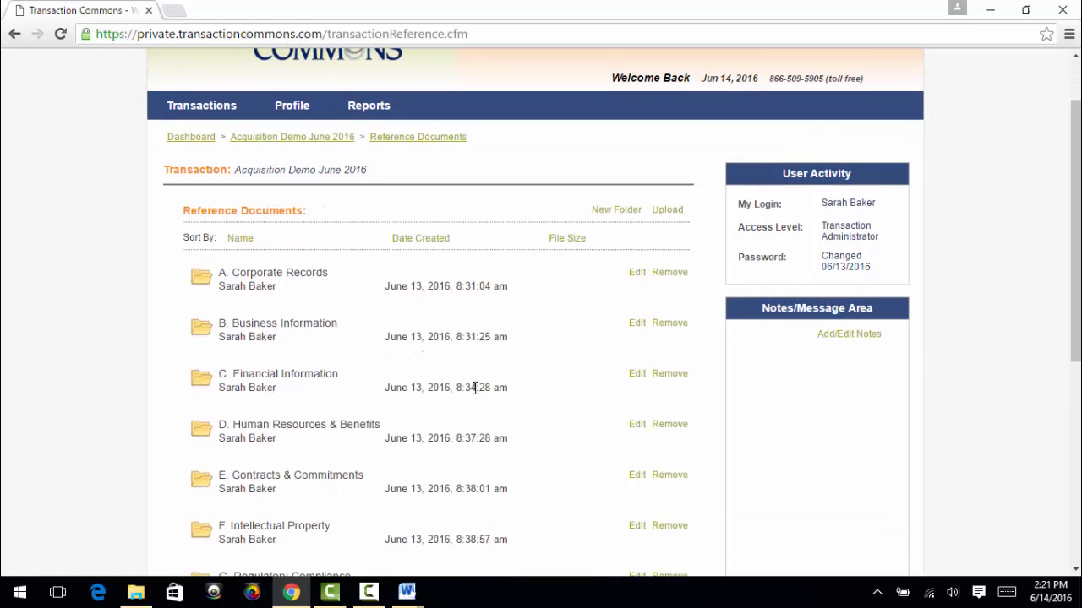
{"action": "scroll", "coordinate": [476, 393], "scroll_direction": "down", "scroll_amount": 2}
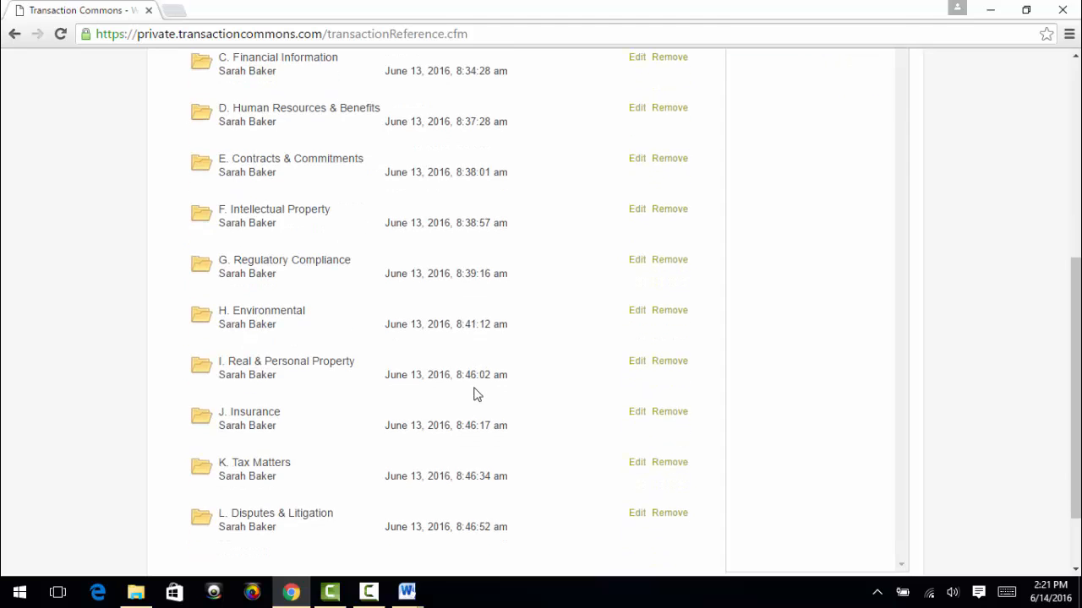
{"action": "scroll", "coordinate": [476, 394], "scroll_direction": "up", "scroll_amount": 4}
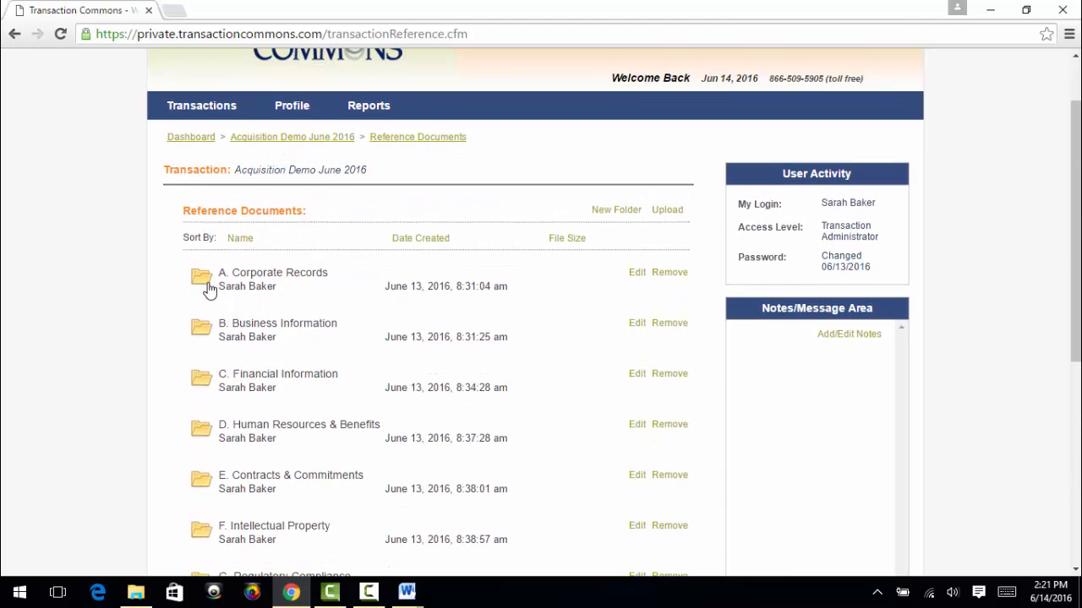
{"action": "left_click", "coordinate": [203, 279]}
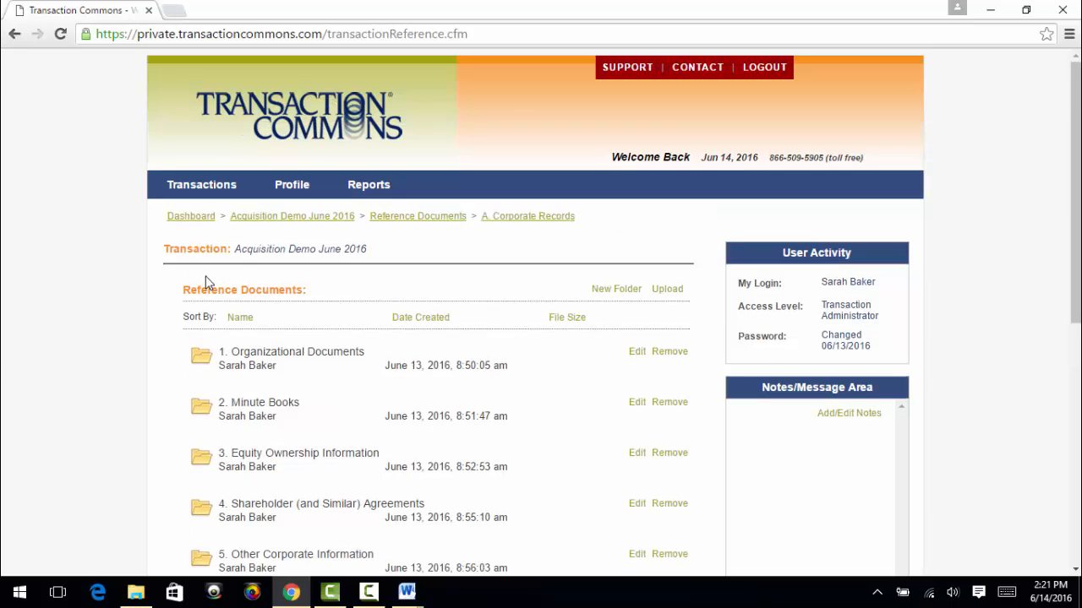
{"action": "left_click", "coordinate": [203, 359]}
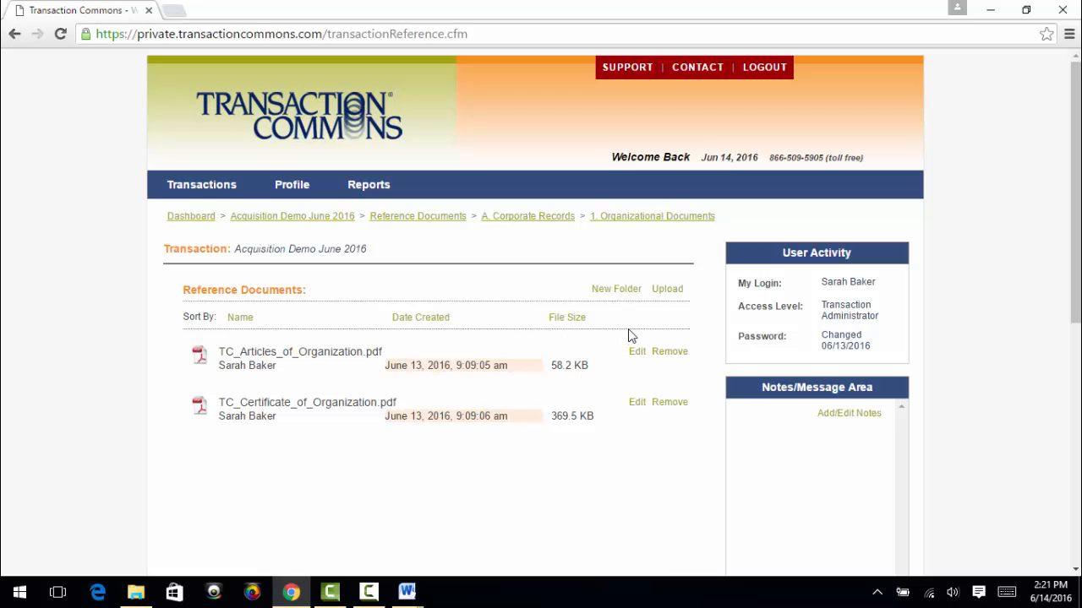
Start an upload to the Organizational Documents folder and add TC Operating Agreement.pdf to its file list
{"action": "left_click", "coordinate": [666, 290]}
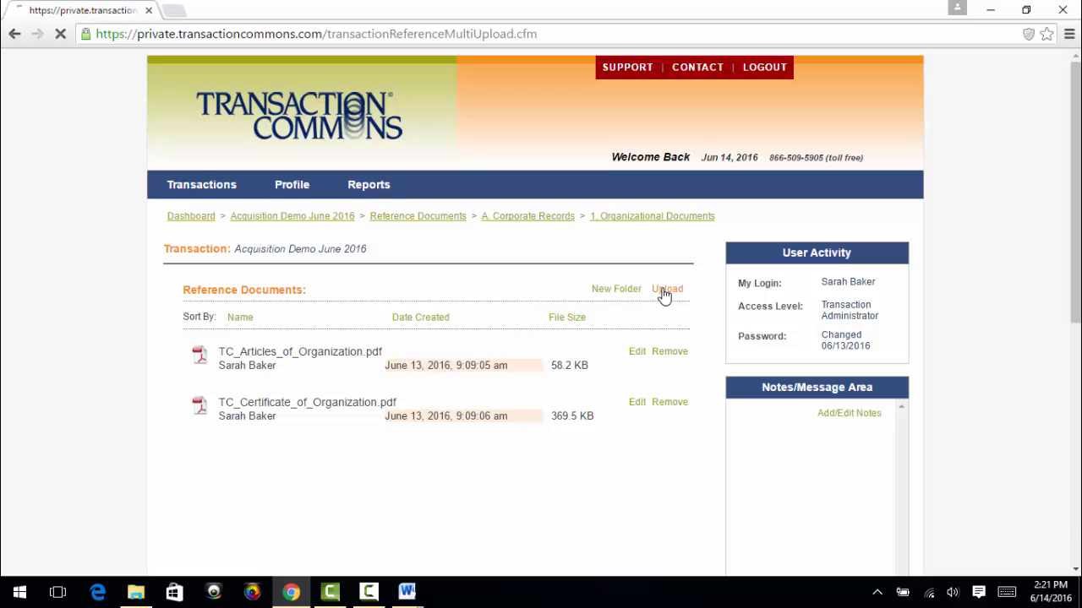
{"action": "scroll", "coordinate": [347, 393], "scroll_direction": "down", "scroll_amount": 2}
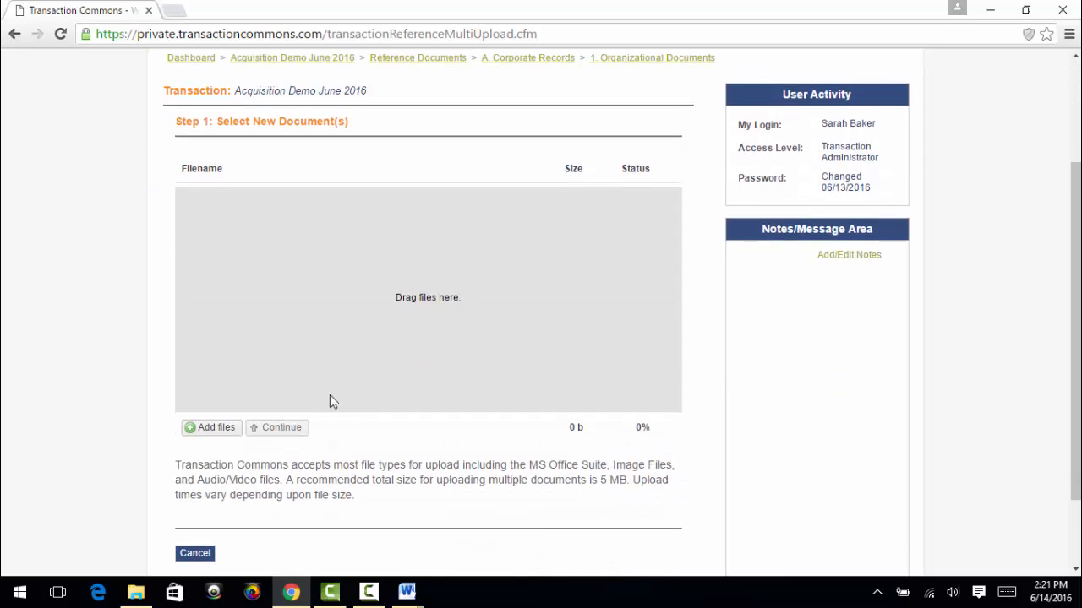
{"action": "left_click", "coordinate": [221, 433]}
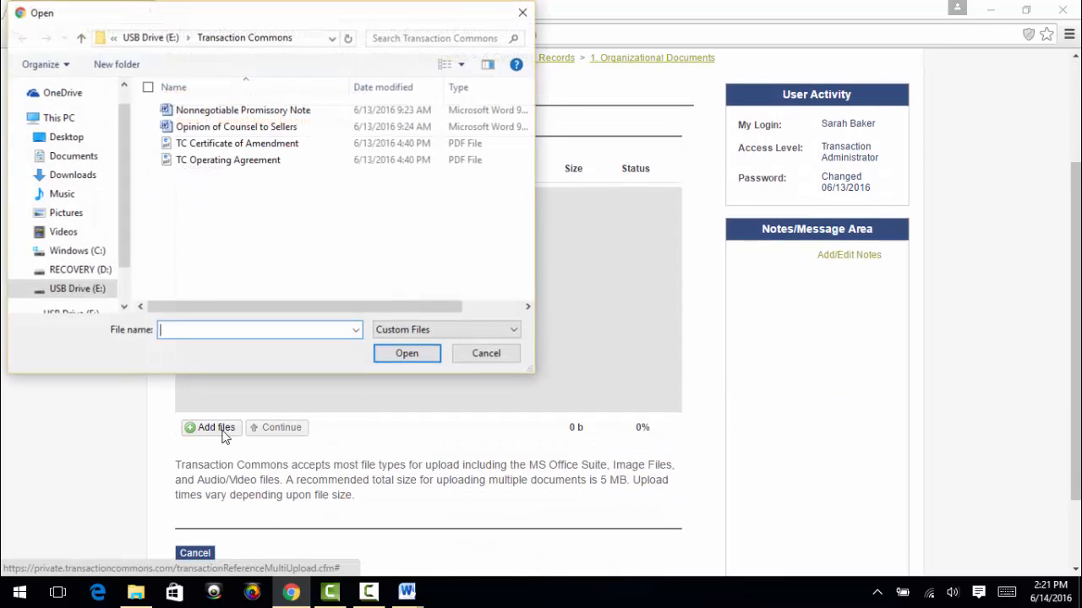
{"action": "left_click", "coordinate": [196, 163]}
{"action": "left_click", "coordinate": [416, 355]}
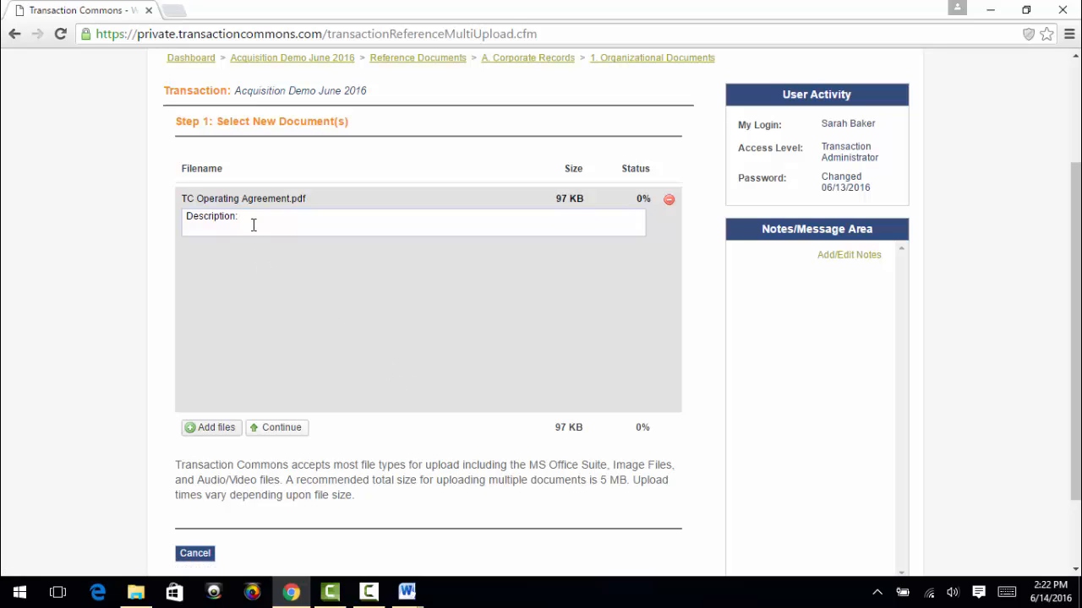
Describe TC Operating Agreement.pdf as "Test document" in the upload list
{"action": "left_click", "coordinate": [254, 222]}
{"action": "type", "text": "Test document"}
Add TC Certificate of Amendment.pdf to the file list without a description and upload both documents to the Organizational Documents folder
{"action": "left_click", "coordinate": [223, 428]}
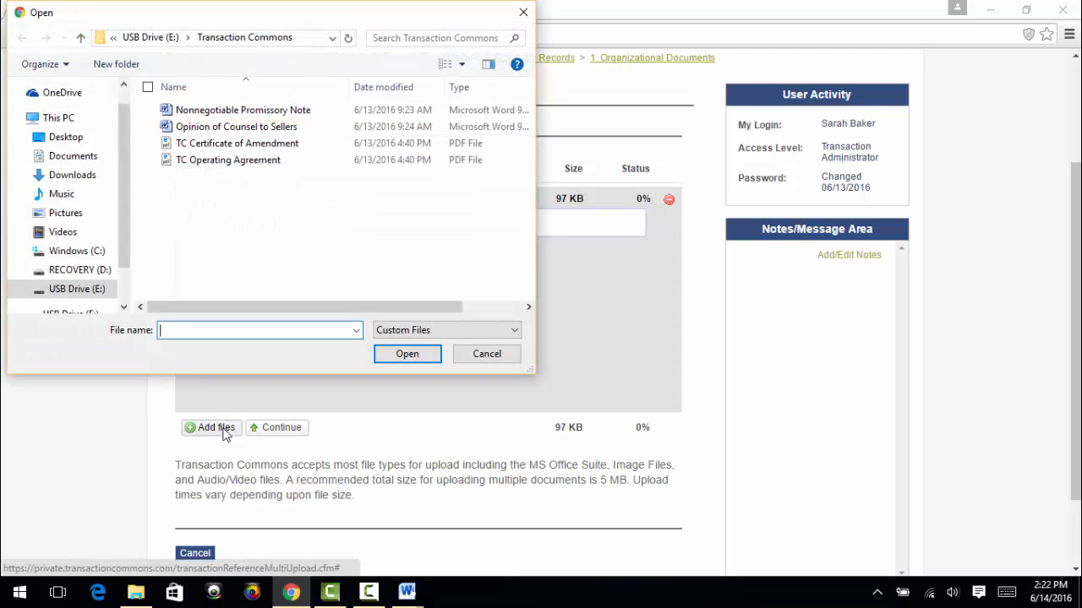
{"action": "left_click", "coordinate": [244, 145]}
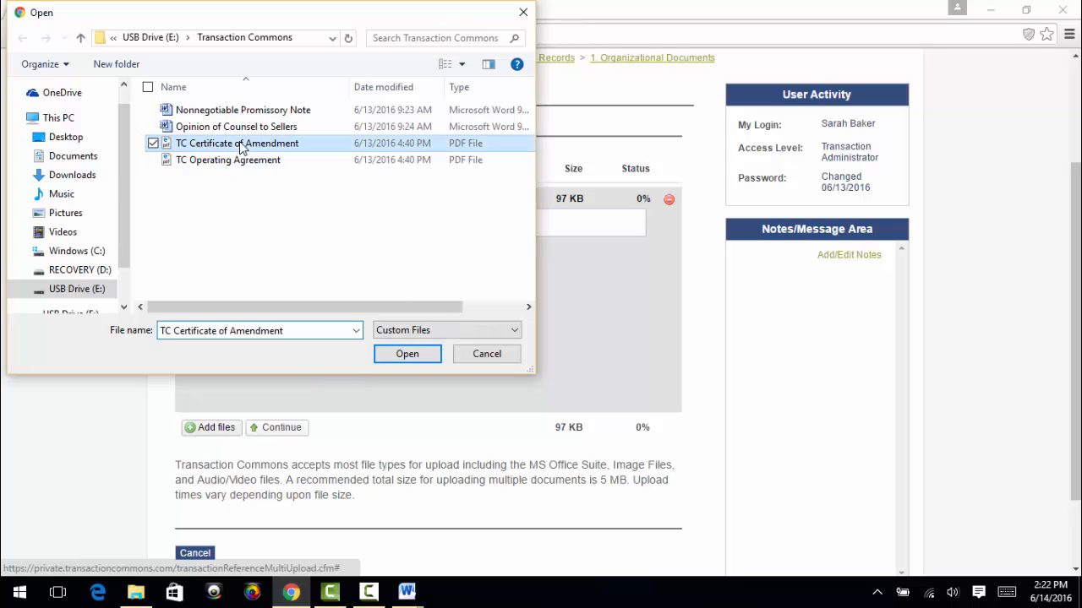
{"action": "left_click", "coordinate": [414, 356]}
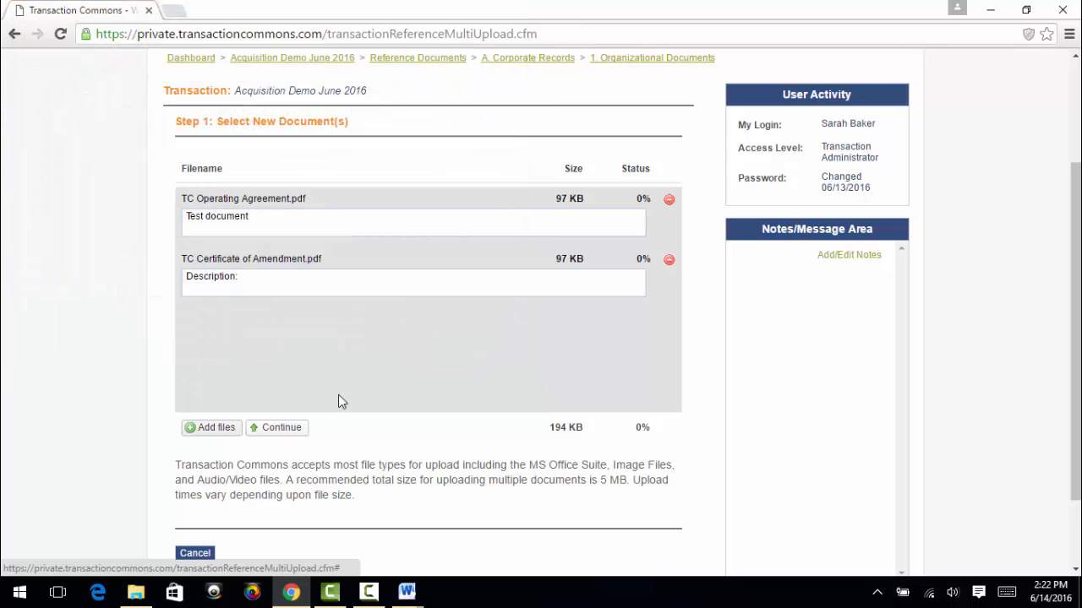
{"action": "left_click", "coordinate": [287, 429]}
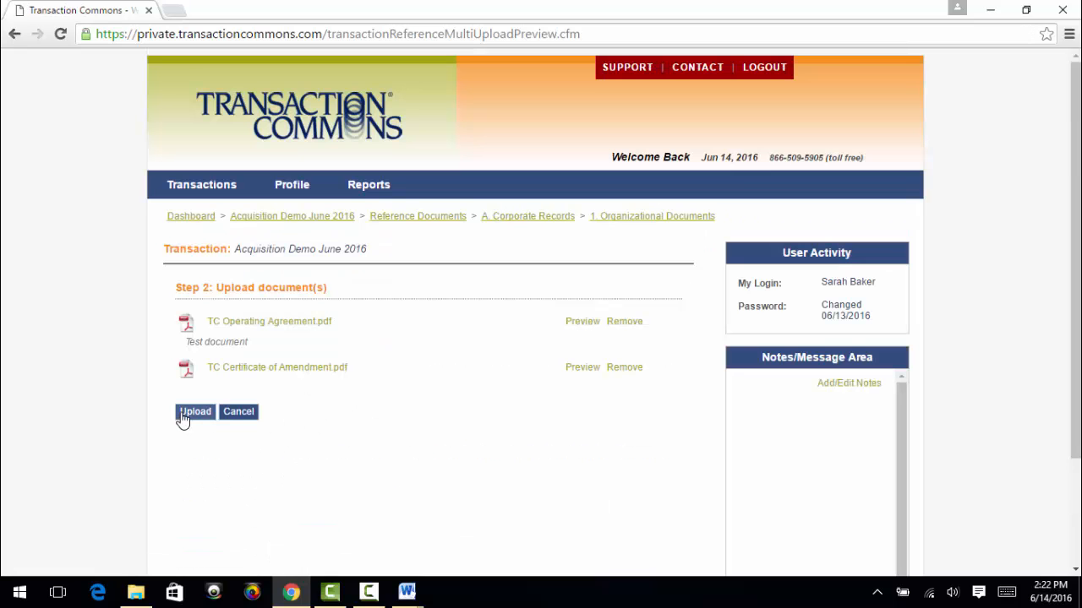
{"action": "left_click", "coordinate": [195, 412]}
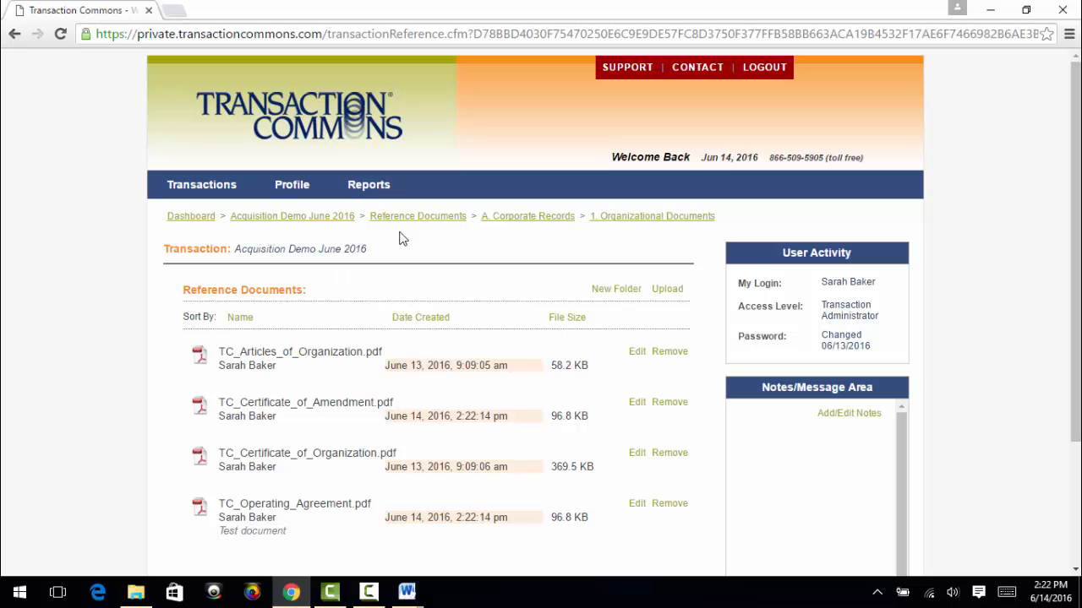
Go back to the Acquisition Demo June 2016 activity overview and open the transaction's user list from its User Activity section
{"action": "left_click", "coordinate": [328, 220]}
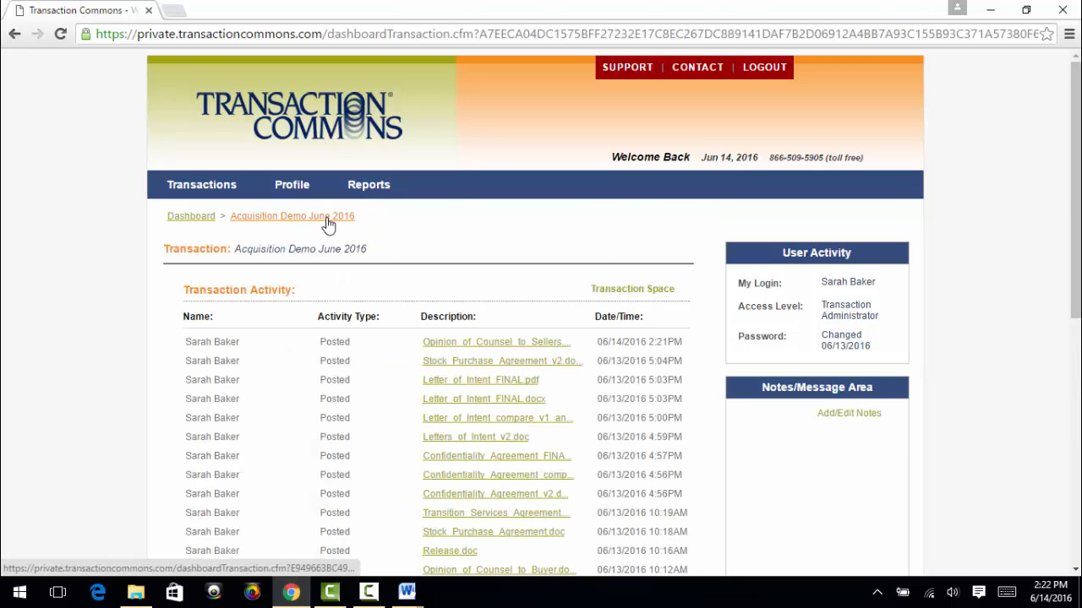
{"action": "scroll", "coordinate": [479, 425], "scroll_direction": "down", "scroll_amount": 3}
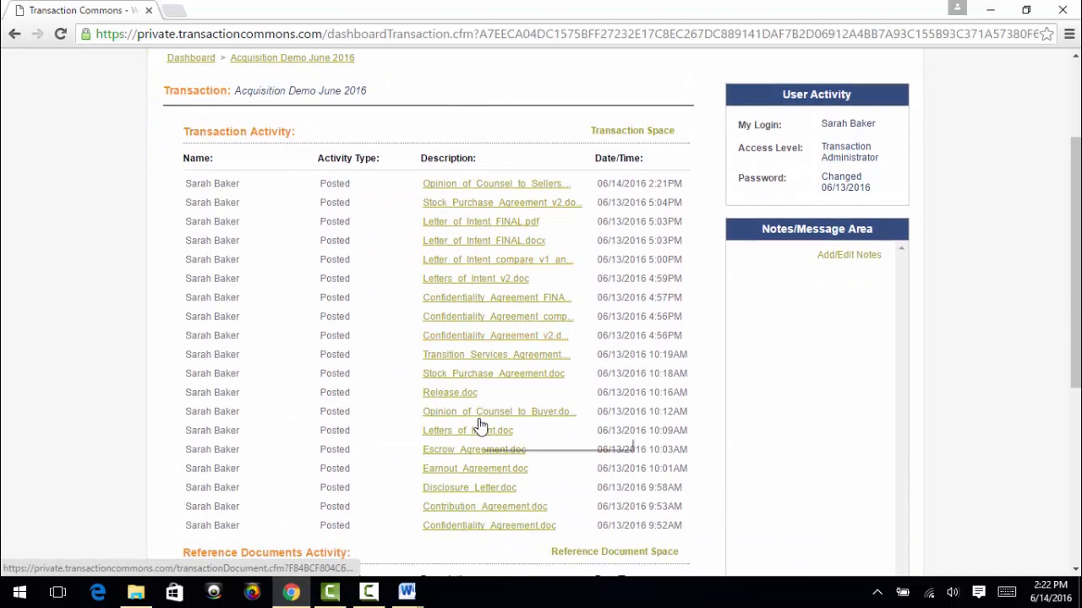
{"action": "scroll", "coordinate": [480, 420], "scroll_direction": "down", "scroll_amount": 1}
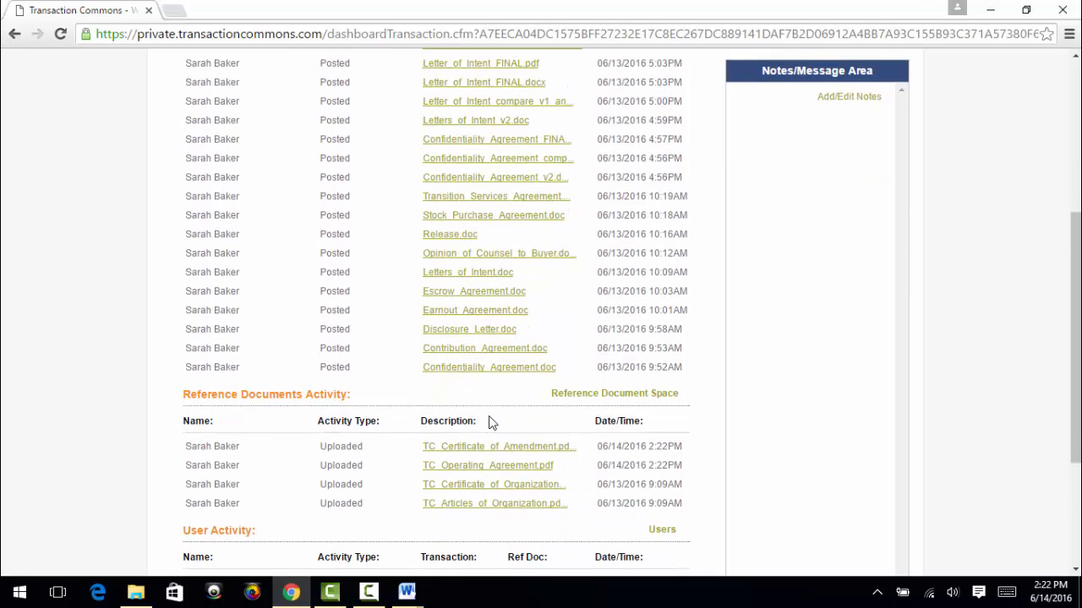
{"action": "scroll", "coordinate": [489, 418], "scroll_direction": "down", "scroll_amount": 1}
{"action": "left_click", "coordinate": [654, 454]}
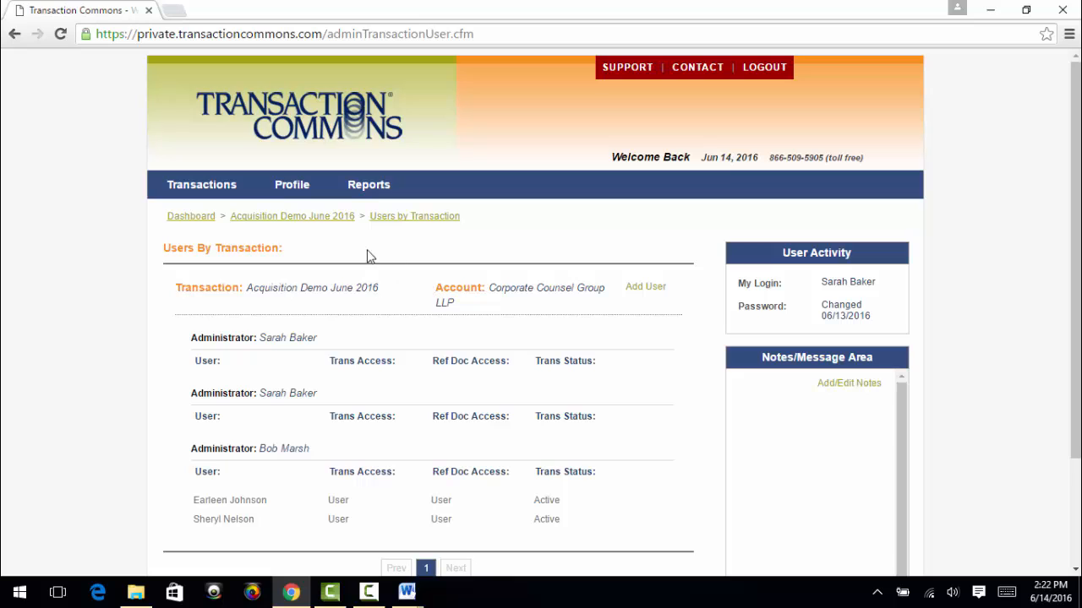
Return from the user list to the Acquisition Demo June 2016 overview and review its transaction, reference document and user activity
{"action": "left_click", "coordinate": [308, 221]}
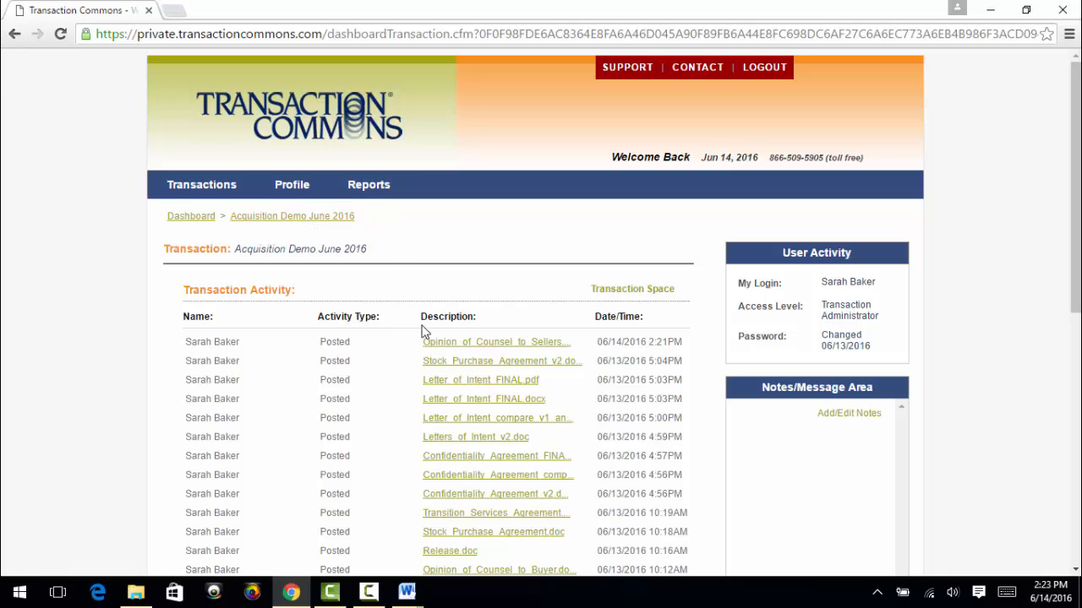
{"action": "scroll", "coordinate": [425, 329], "scroll_direction": "down", "scroll_amount": 2}
{"action": "scroll", "coordinate": [425, 325], "scroll_direction": "down", "scroll_amount": 2}
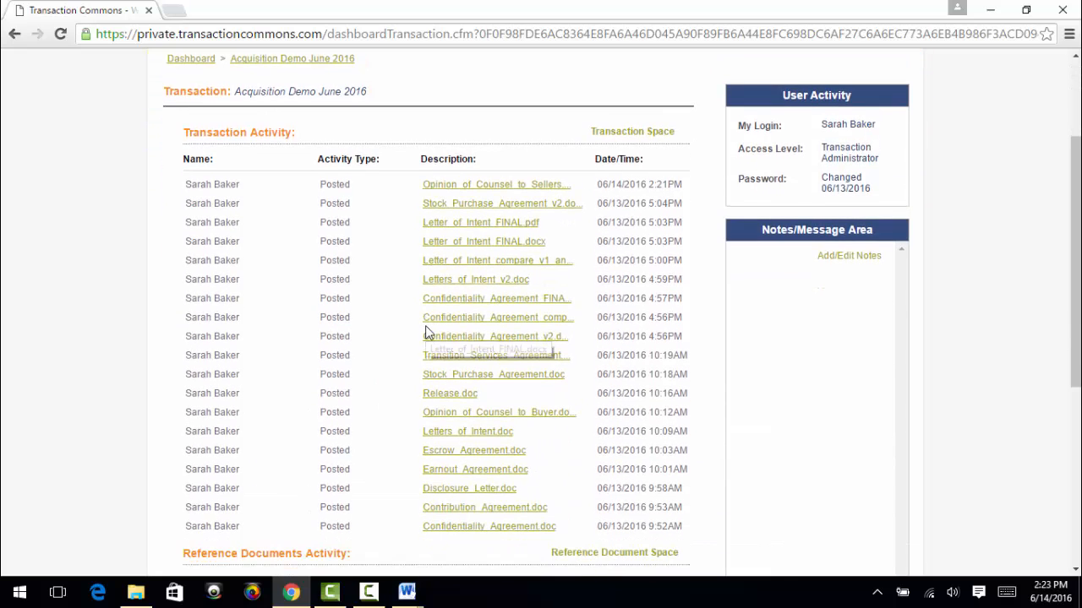
{"action": "scroll", "coordinate": [425, 325], "scroll_direction": "down", "scroll_amount": 2}
{"action": "scroll", "coordinate": [425, 330], "scroll_direction": "down", "scroll_amount": 3}
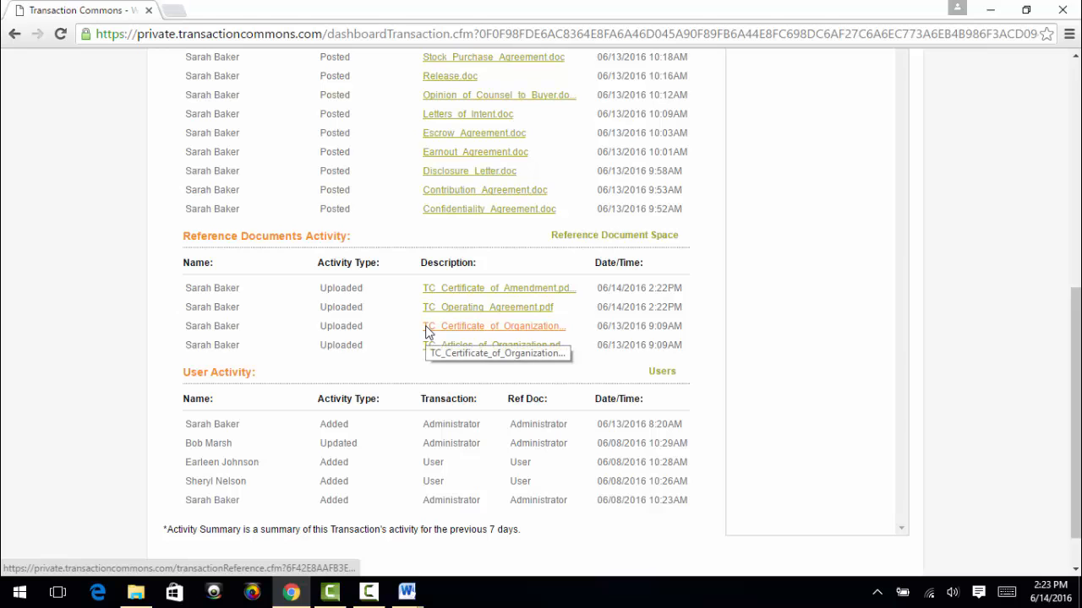
{"action": "scroll", "coordinate": [425, 326], "scroll_direction": "up", "scroll_amount": 3}
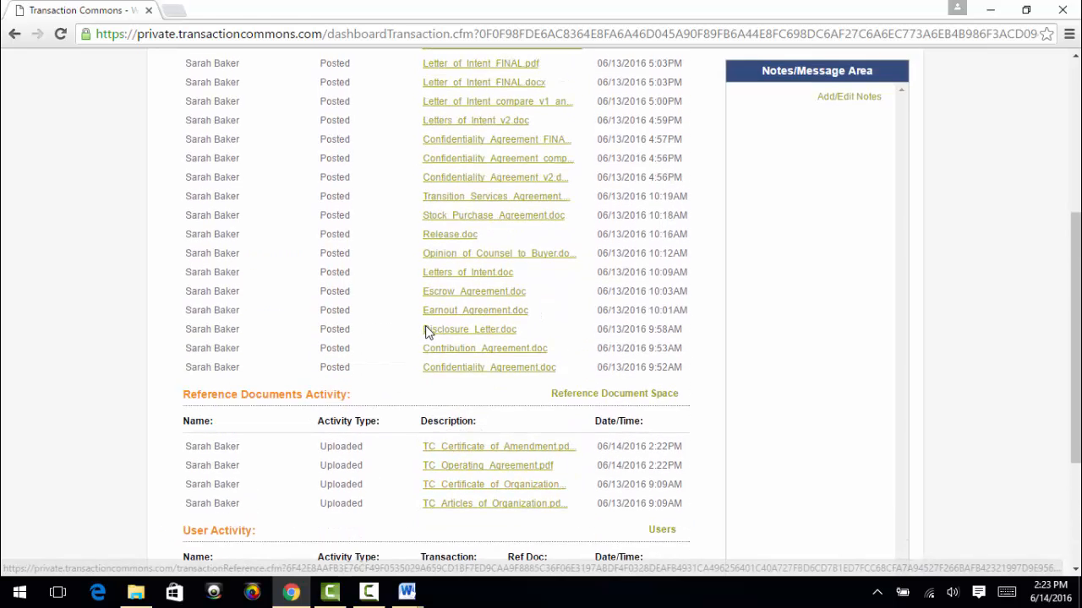
{"action": "scroll", "coordinate": [427, 334], "scroll_direction": "up", "scroll_amount": 2}
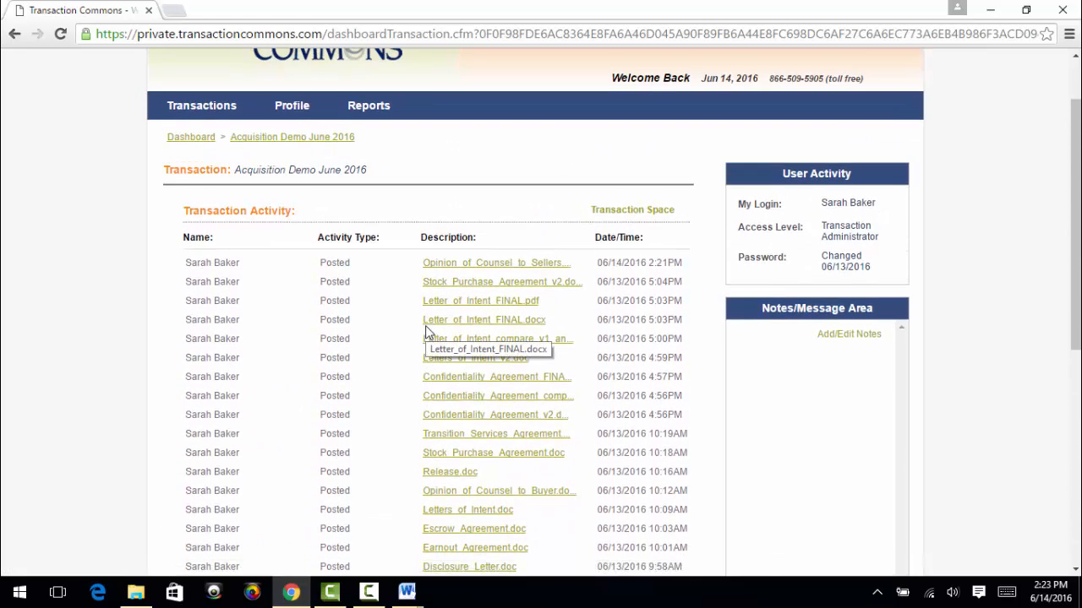
{"action": "scroll", "coordinate": [425, 332], "scroll_direction": "up", "scroll_amount": 1}
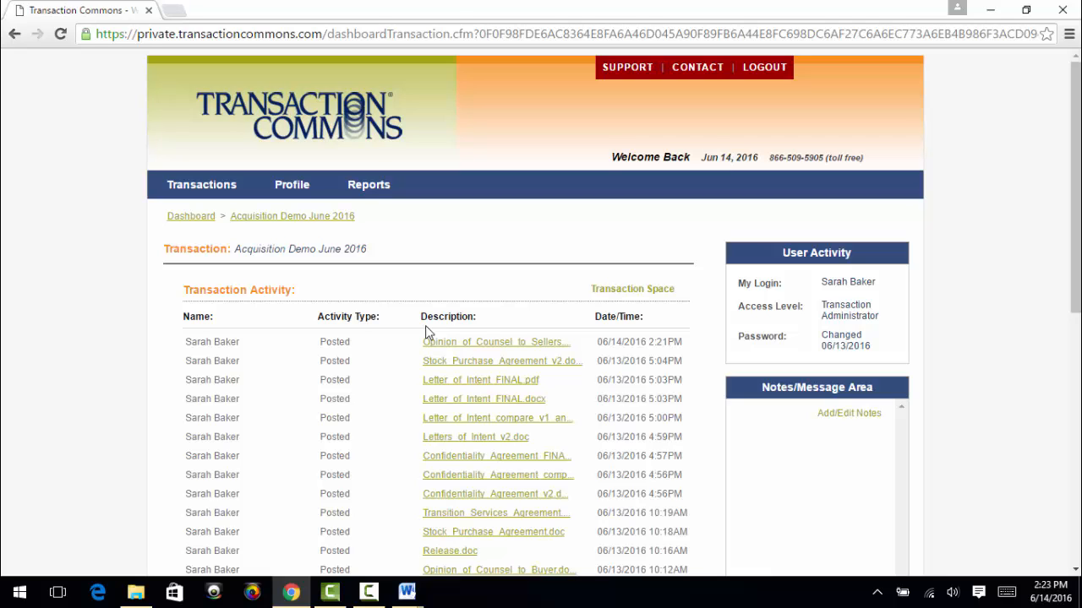